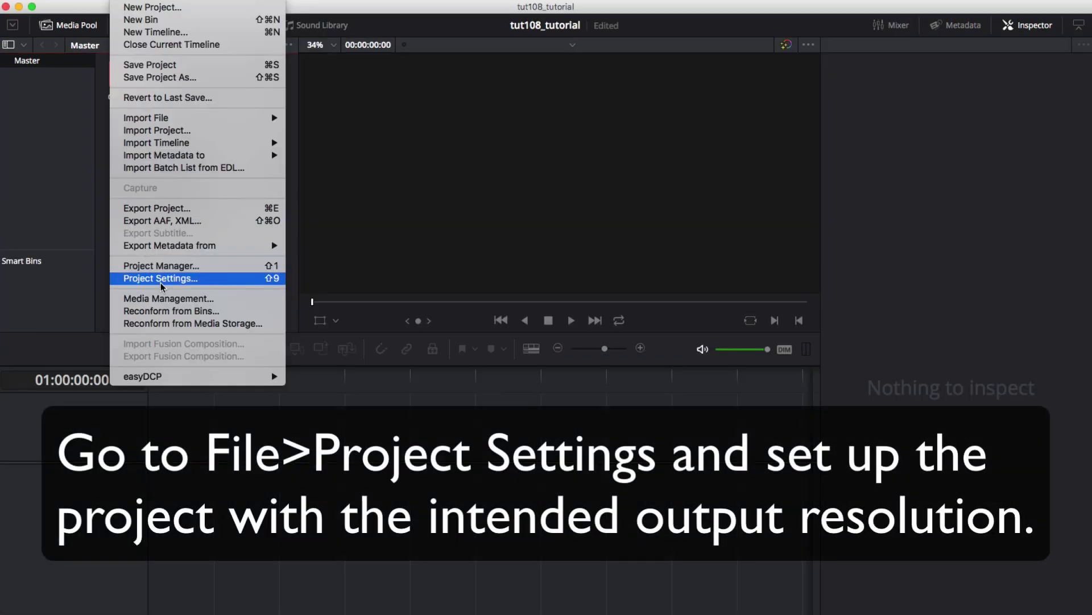
# Step: Set the project timeline to 1920 x 1080 HD at 29.97 fps playback and save the settings
pyautogui.click(162, 279)
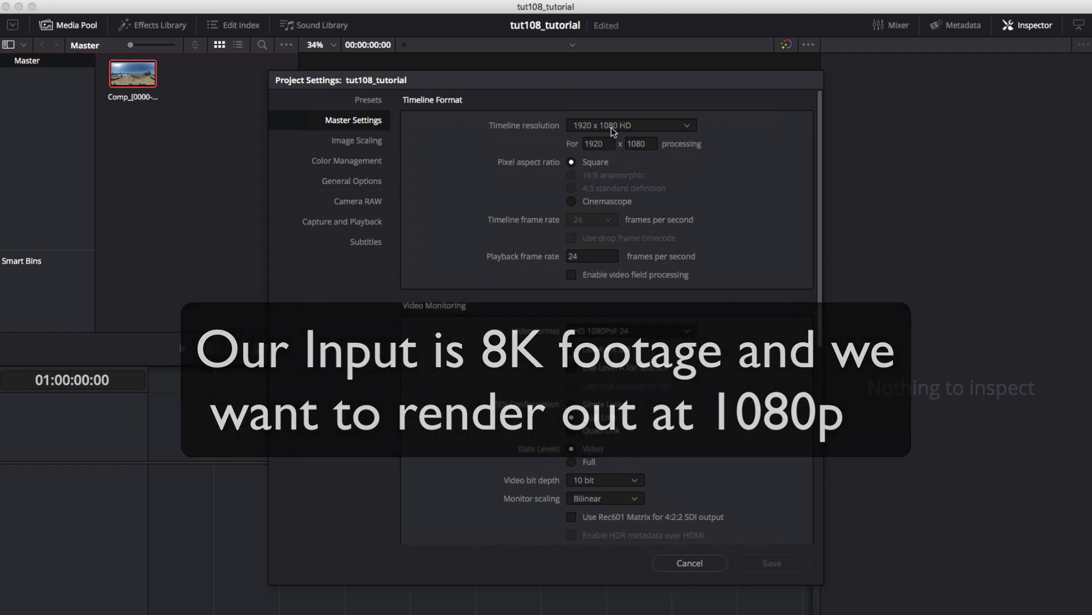
pyautogui.click(663, 125)
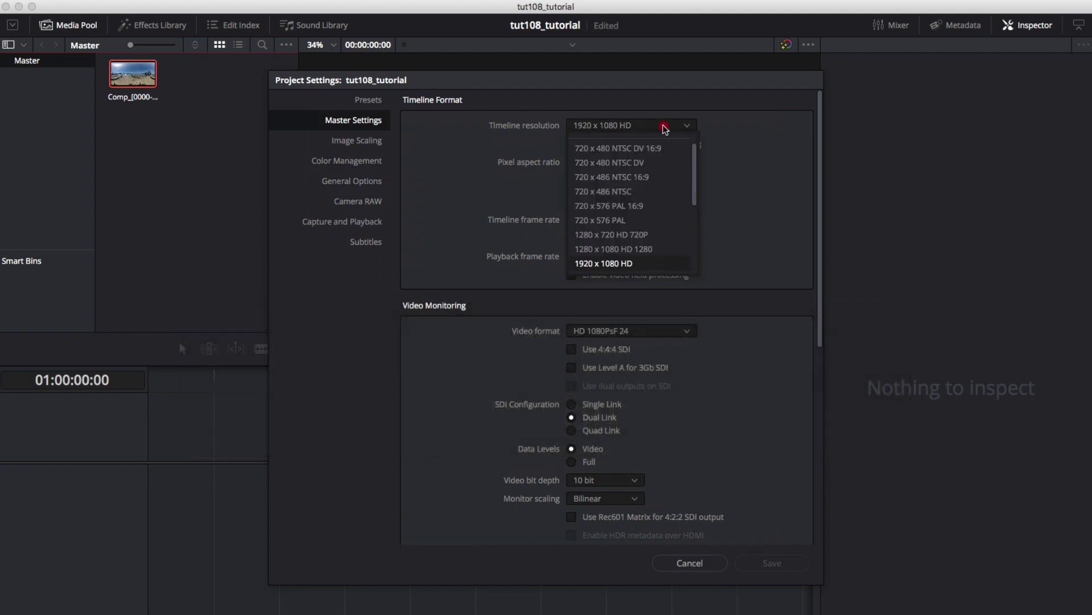
pyautogui.click(621, 263)
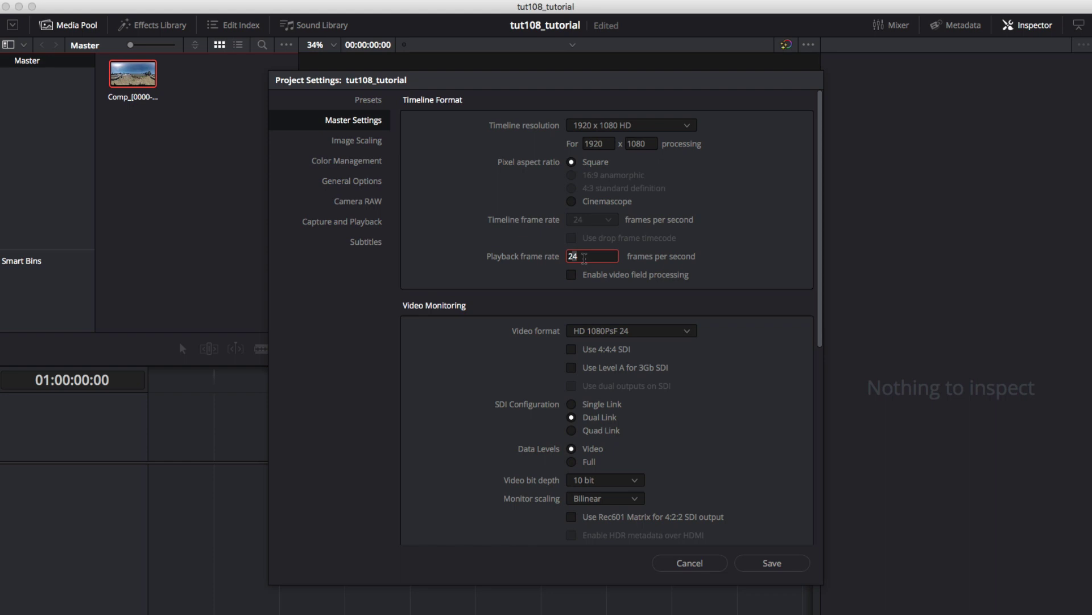
pyautogui.press('BackSpace')
pyautogui.write('9.97')
pyautogui.click(770, 562)
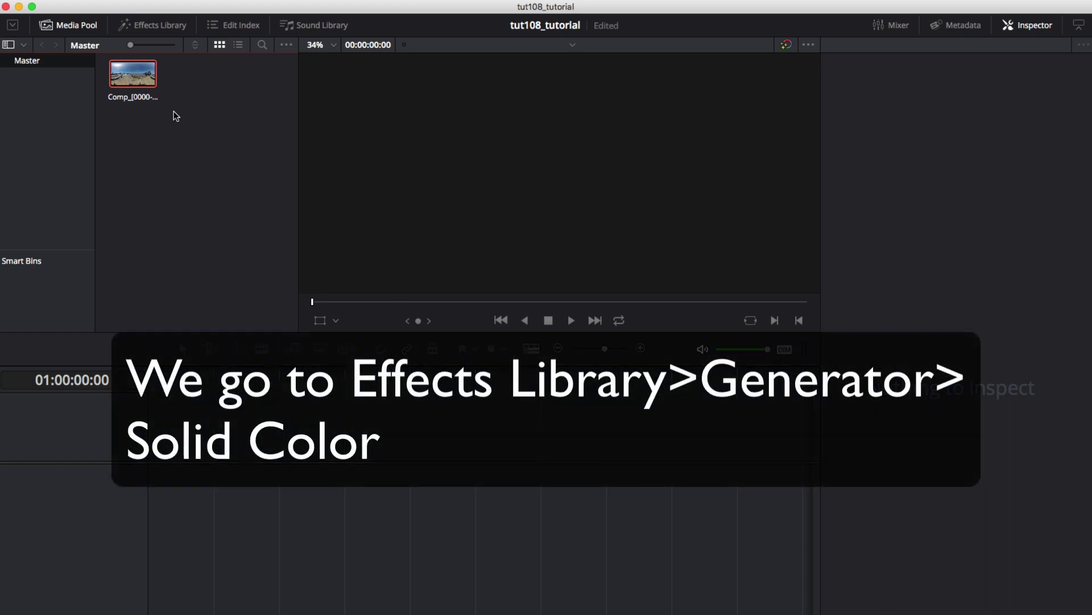
# Step: Place a Solid Color generator on the timeline and trim it to five seconds
pyautogui.click(149, 25)
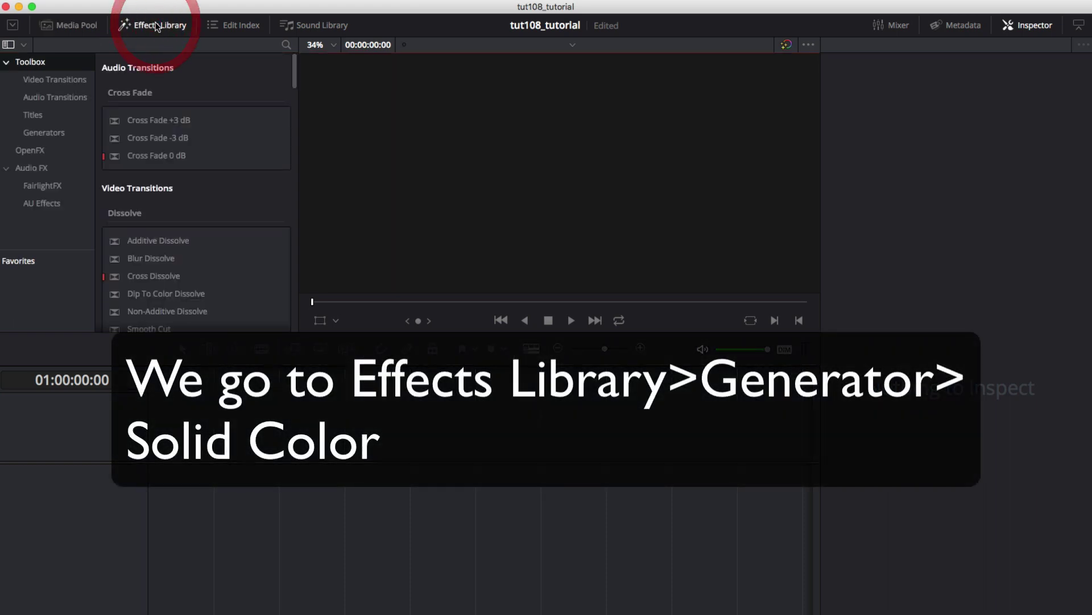
pyautogui.click(57, 133)
pyautogui.click(142, 219)
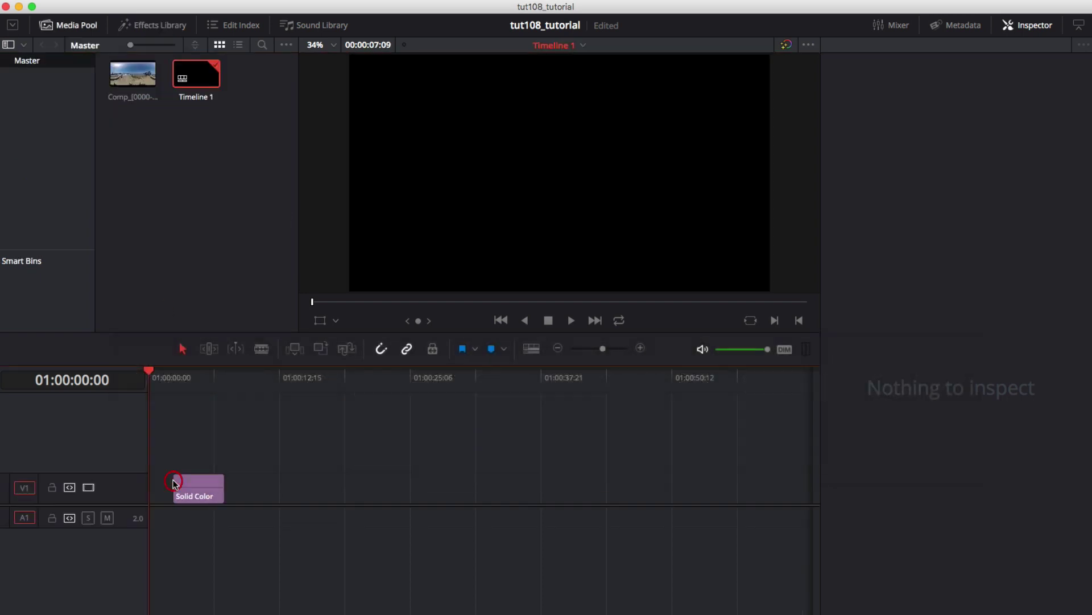
pyautogui.click(173, 488)
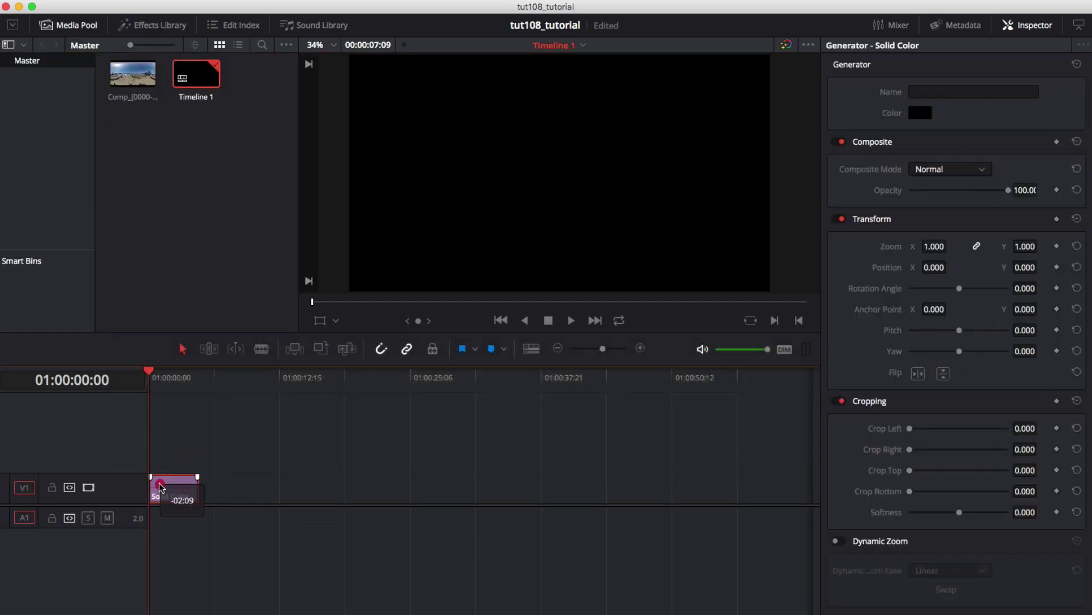
pyautogui.moveTo(132, 74); pyautogui.dragTo(183, 456)
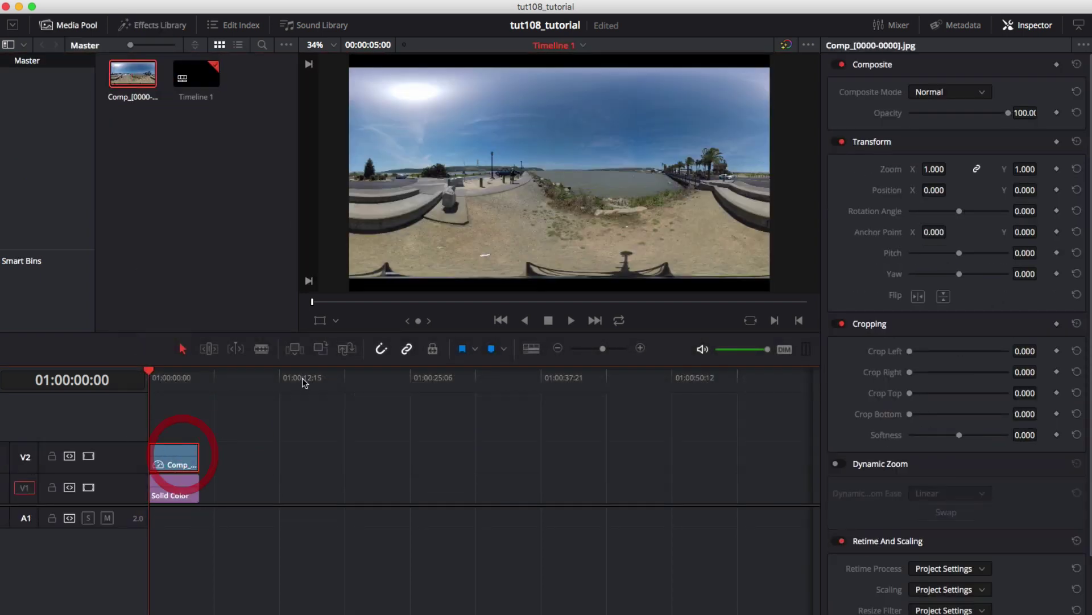
pyautogui.moveTo(602, 348); pyautogui.dragTo(608, 350)
pyautogui.press('super+z')
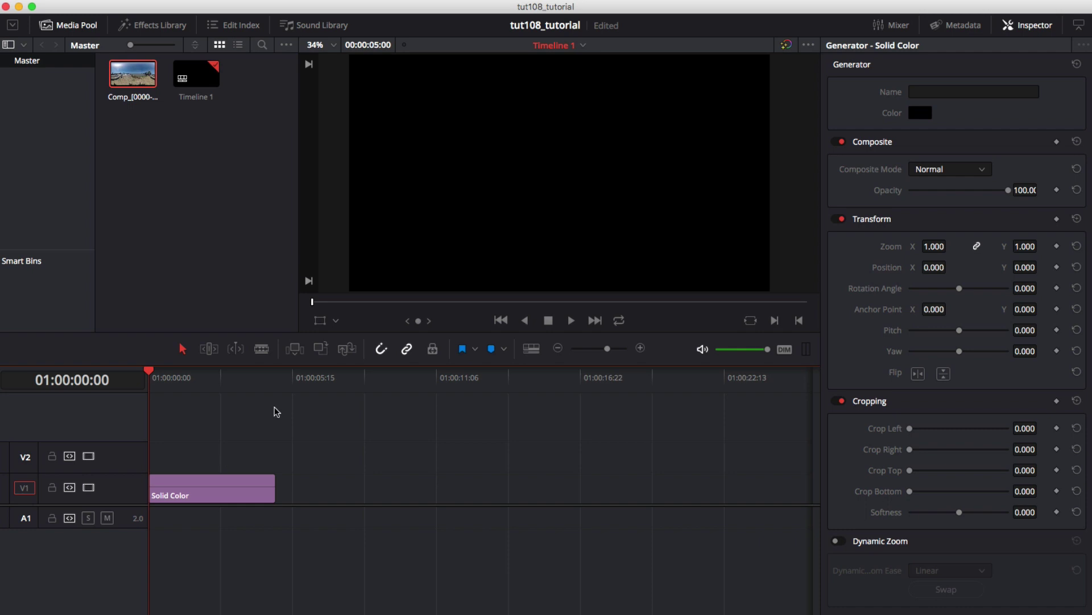
# Step: Turn the Solid Color clip into Compound Clip 1 and open it in Fusion
pyautogui.rightClick(232, 491)
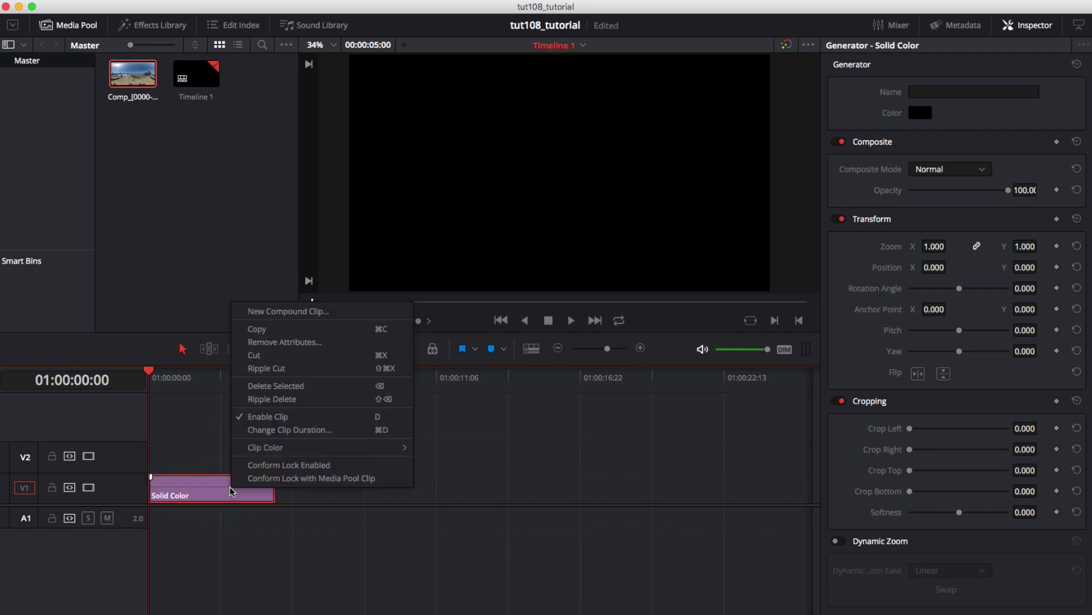
pyautogui.click(289, 311)
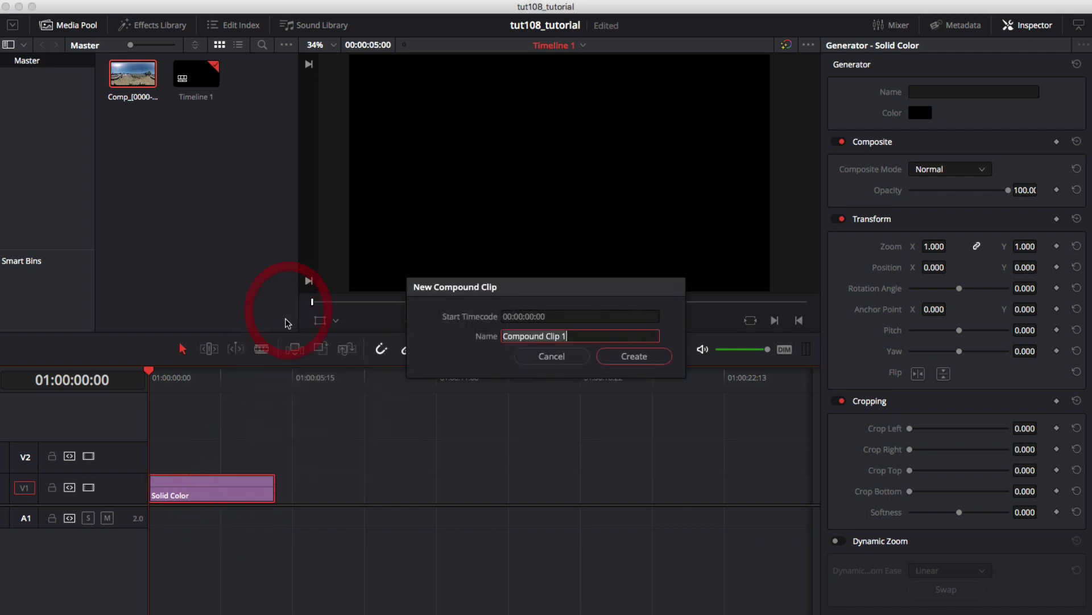
pyautogui.click(631, 358)
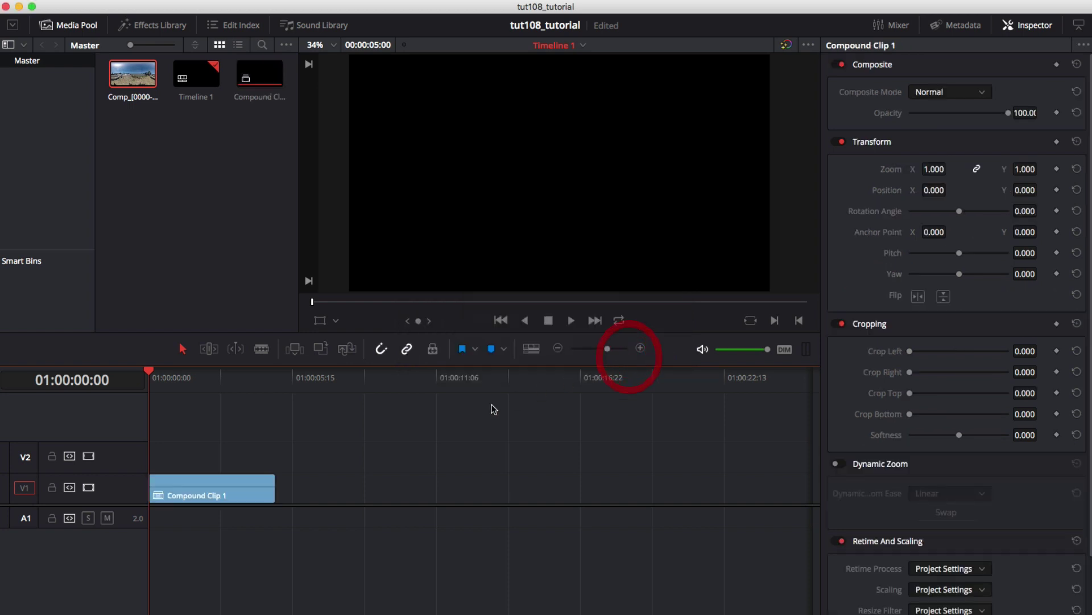
pyautogui.click(188, 488)
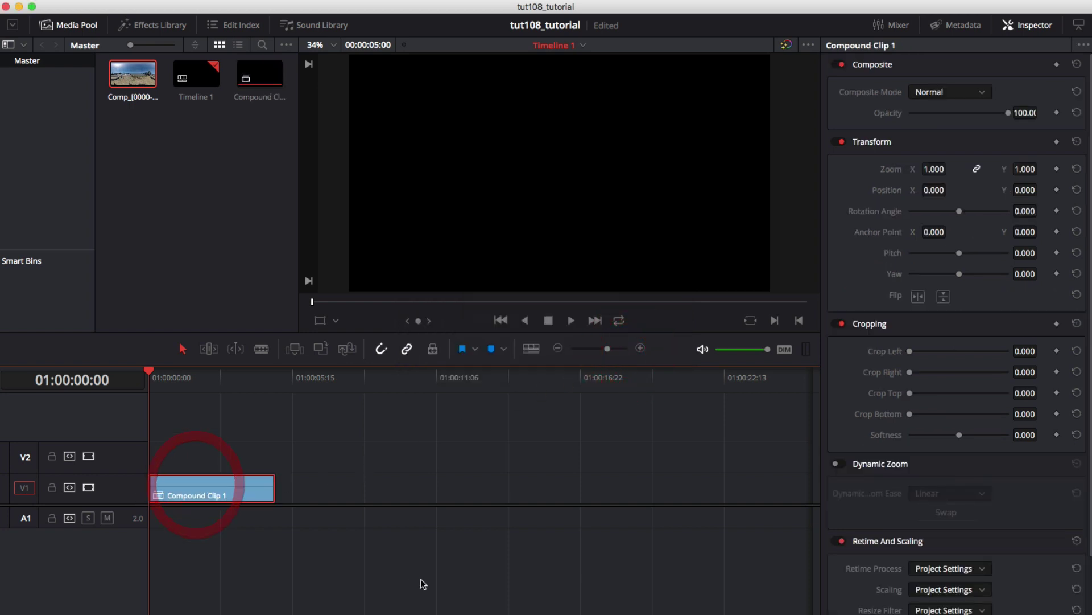
pyautogui.hotkey('shift', '5')
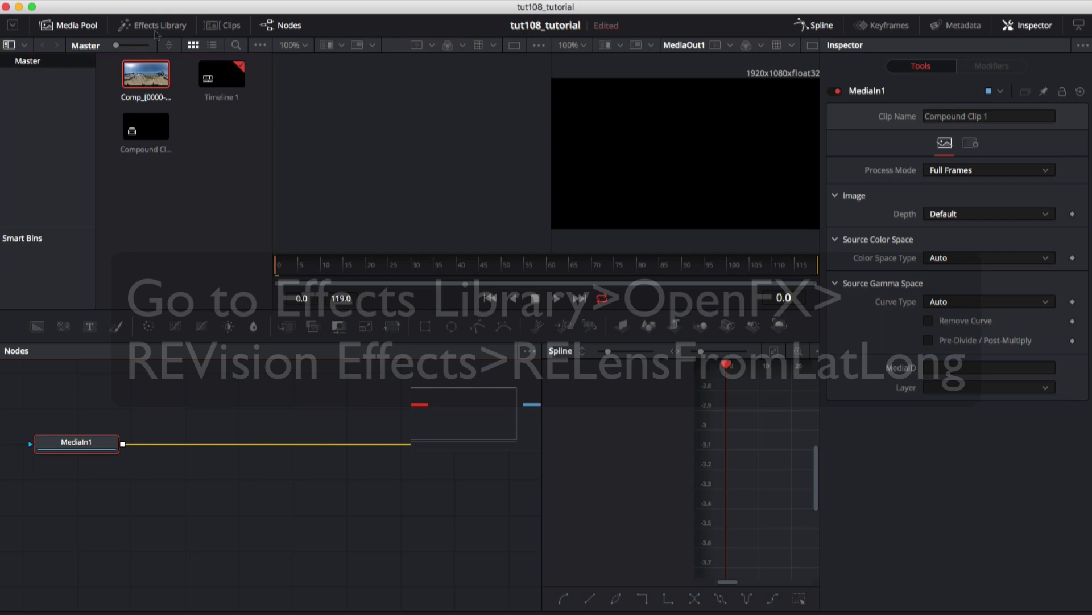
# Step: Drop RELensFromLatLong from OpenFX > REVision Effects onto the line after MediaIn1
pyautogui.click(156, 28)
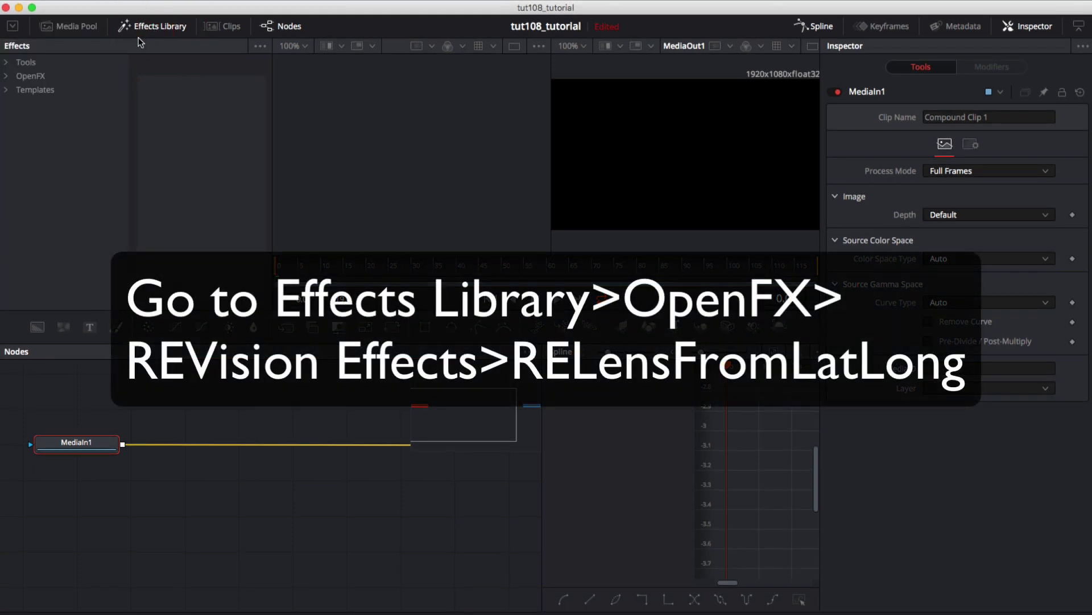
pyautogui.click(30, 76)
pyautogui.click(54, 227)
pyautogui.moveTo(217, 203); pyautogui.dragTo(243, 445)
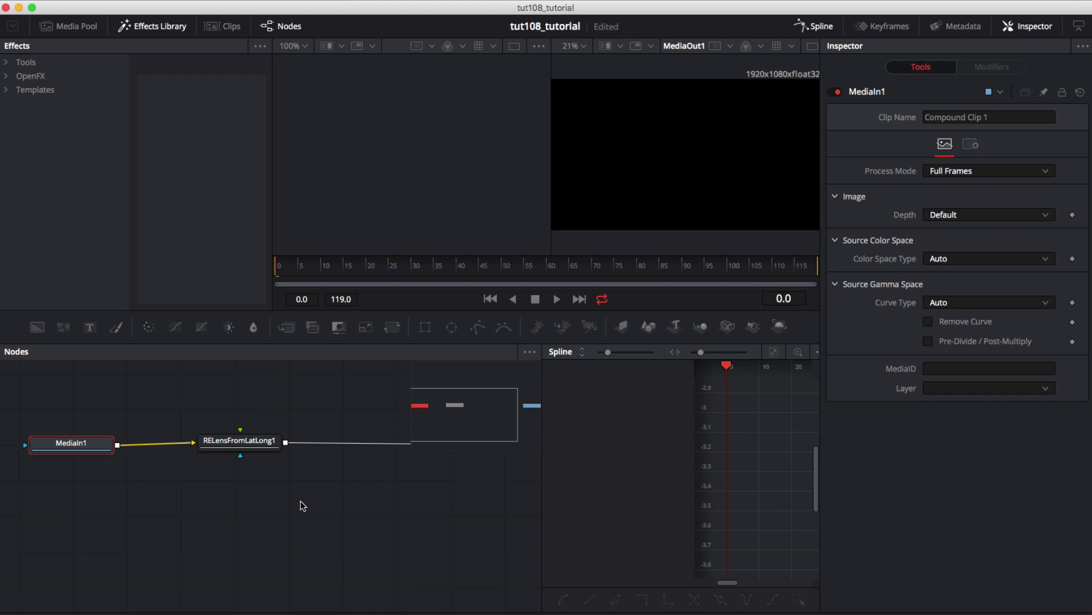
# Step: Add a Loader reading the Comp sequence from Comp_0000.jpg and wire it into RELensFromLatLong1
pyautogui.rightClick(103, 480)
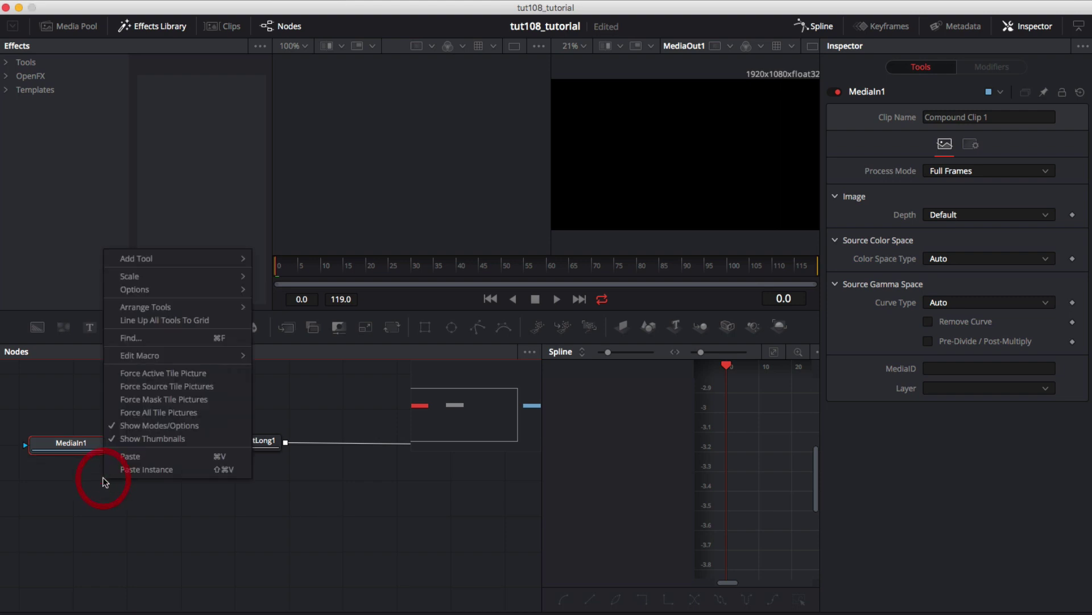
pyautogui.moveTo(234, 265)
pyautogui.moveTo(287, 297)
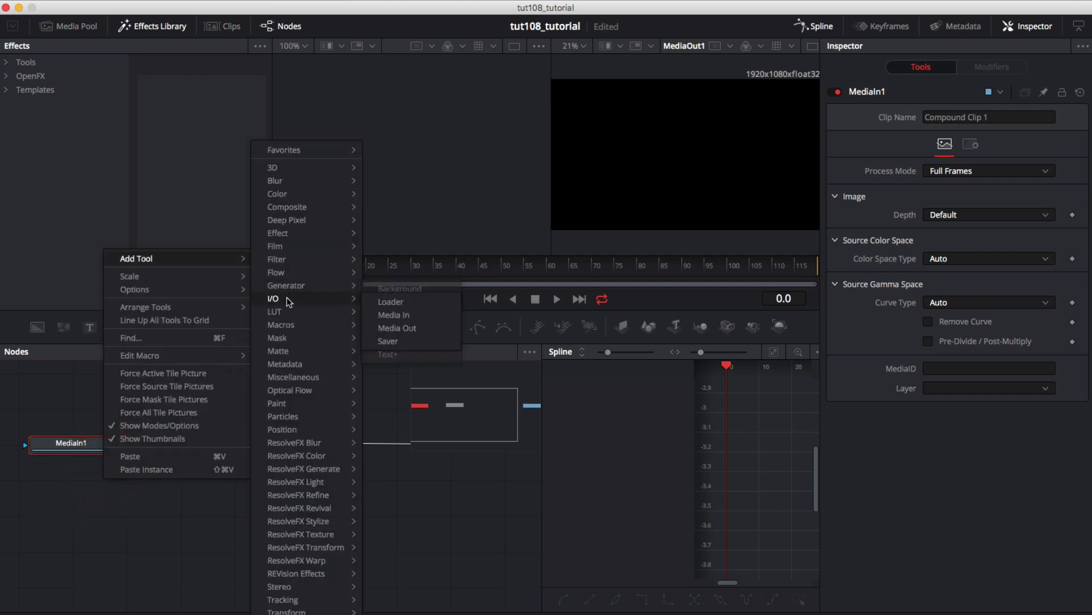
pyautogui.click(385, 304)
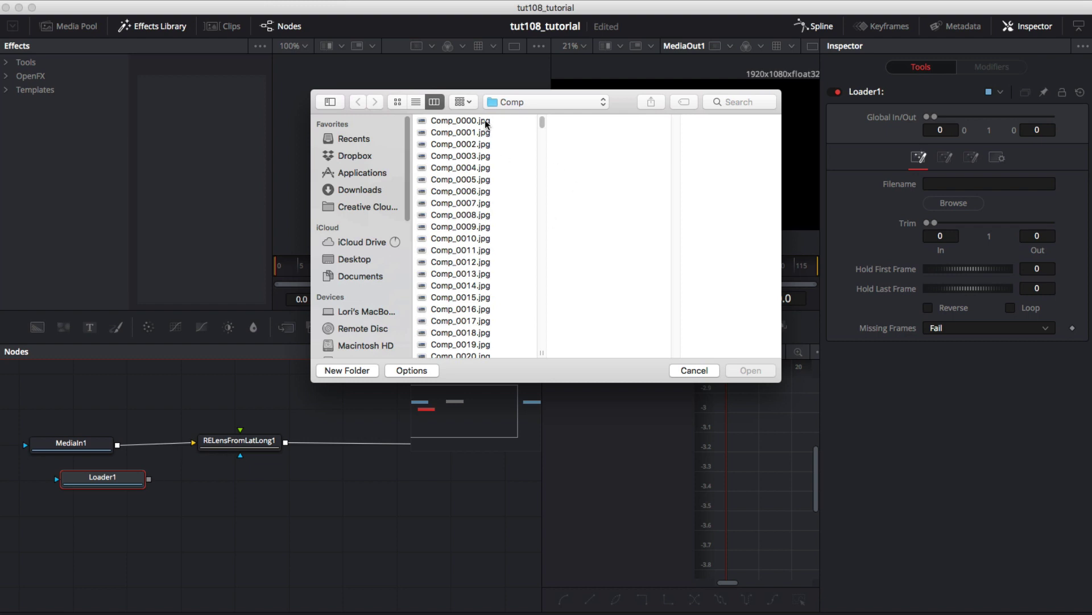
pyautogui.click(487, 122)
pyautogui.click(761, 369)
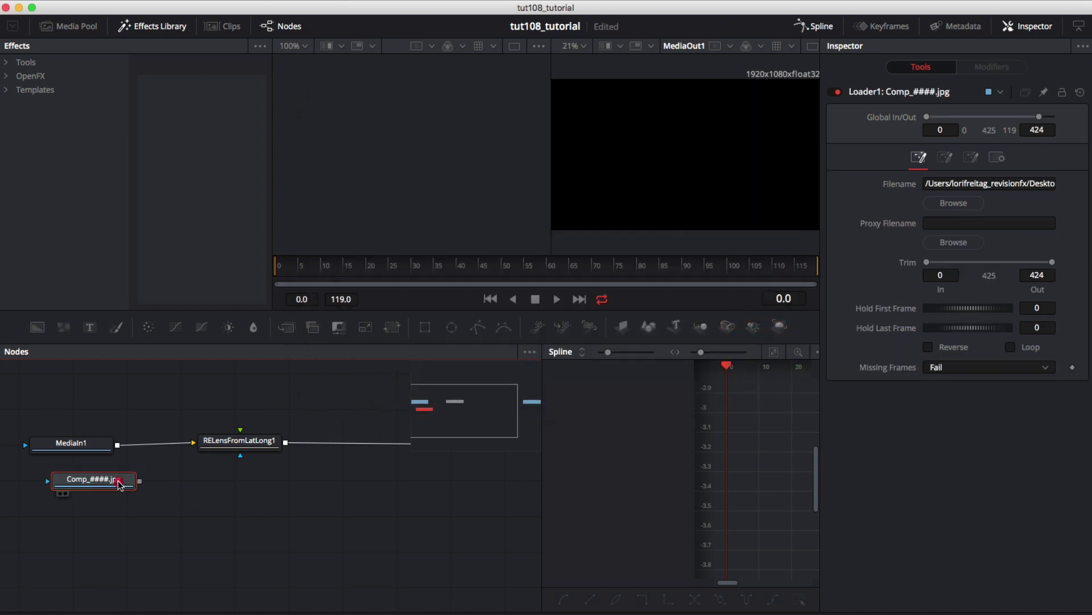
pyautogui.moveTo(119, 484); pyautogui.dragTo(239, 434)
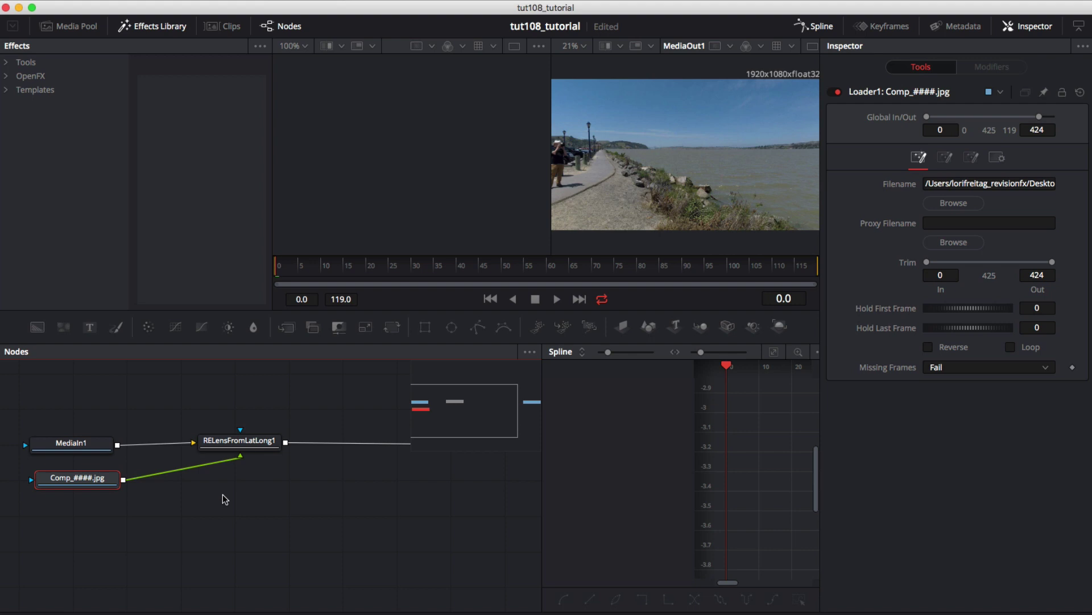
# Step: View RELensFromLatLong1 and set its projection mode to LatLong to Little Planet
pyautogui.click(206, 454)
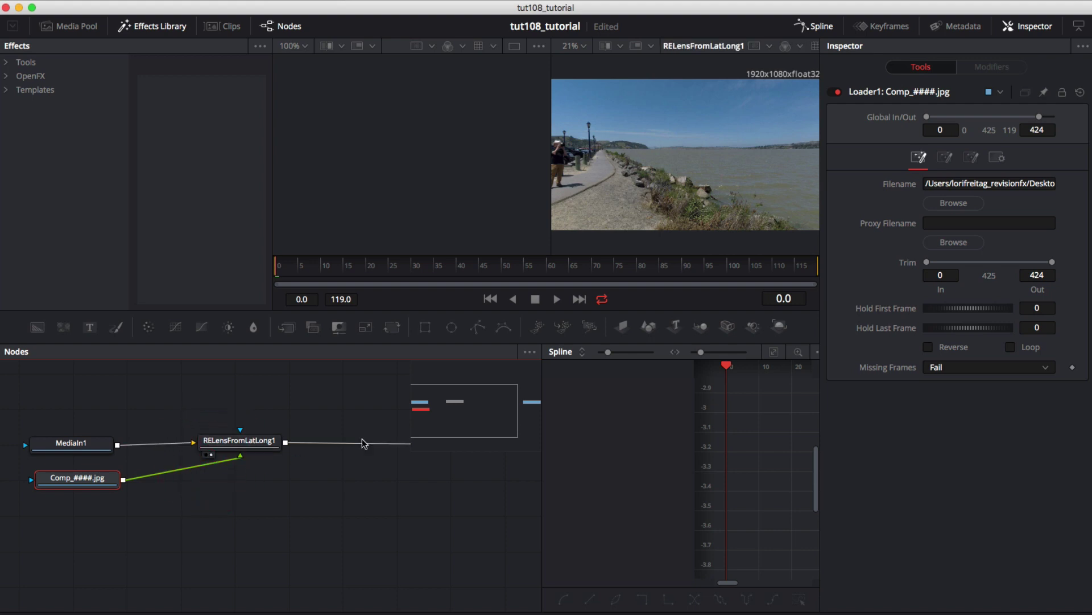
pyautogui.click(239, 441)
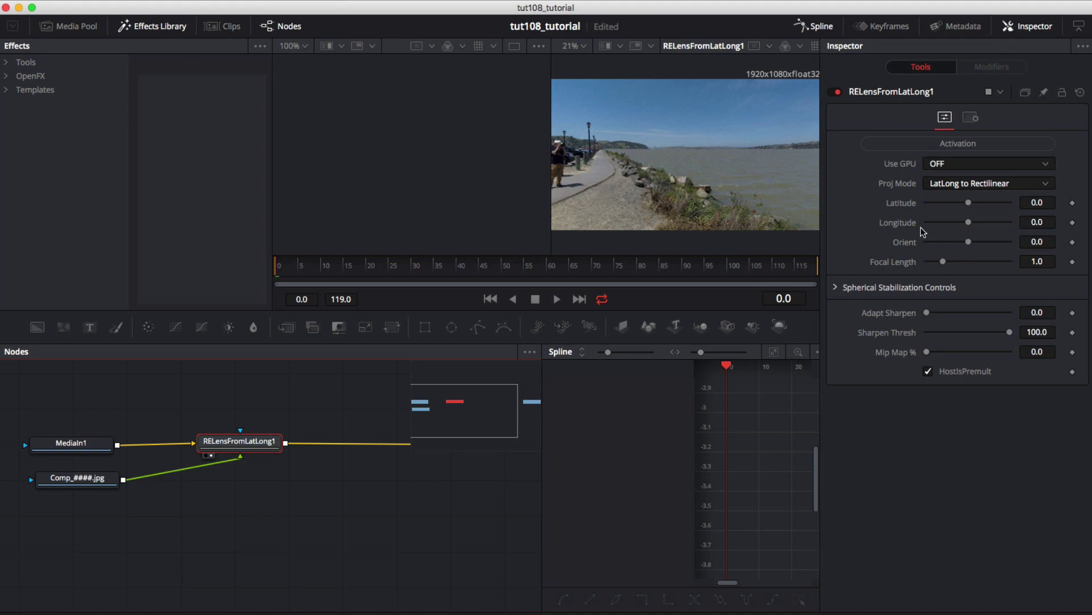
pyautogui.click(986, 181)
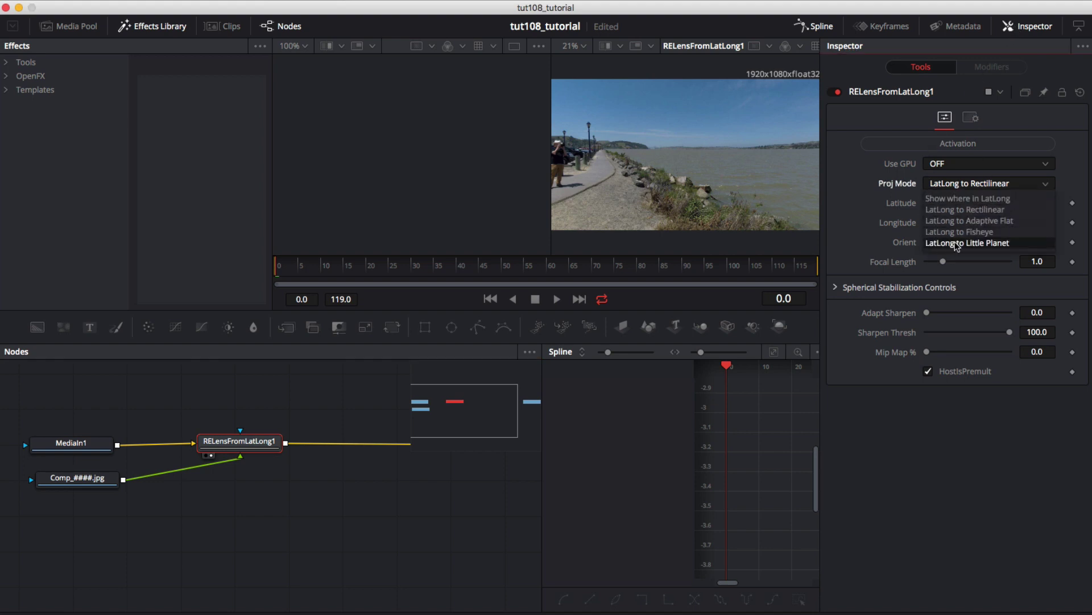
pyautogui.click(955, 242)
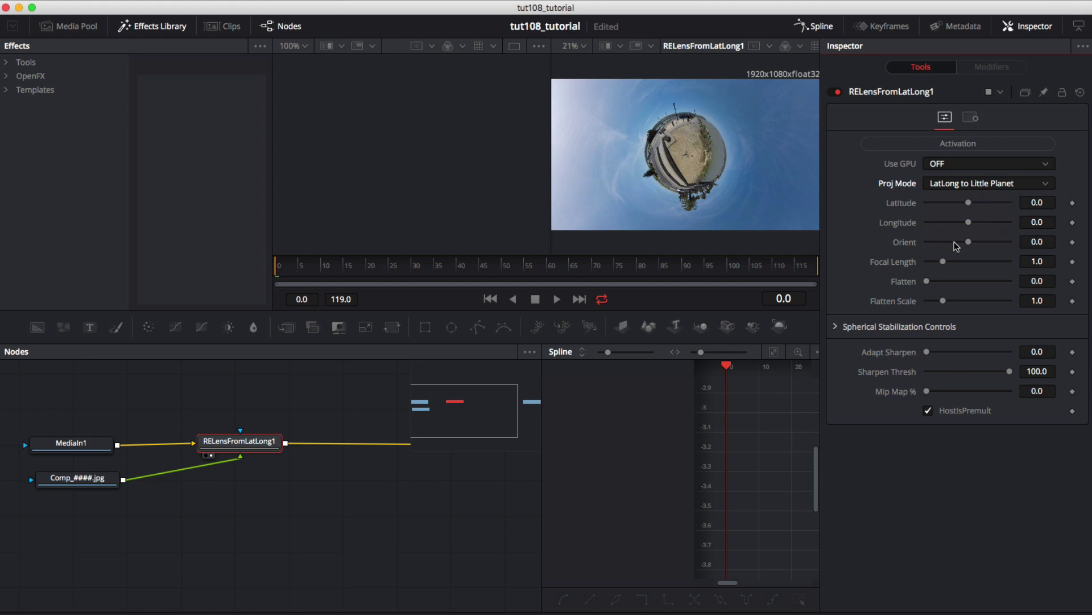
# Step: Select the Comp_####.jpg loader and display its panorama in the left viewer
pyautogui.click(38, 457)
pyautogui.click(49, 480)
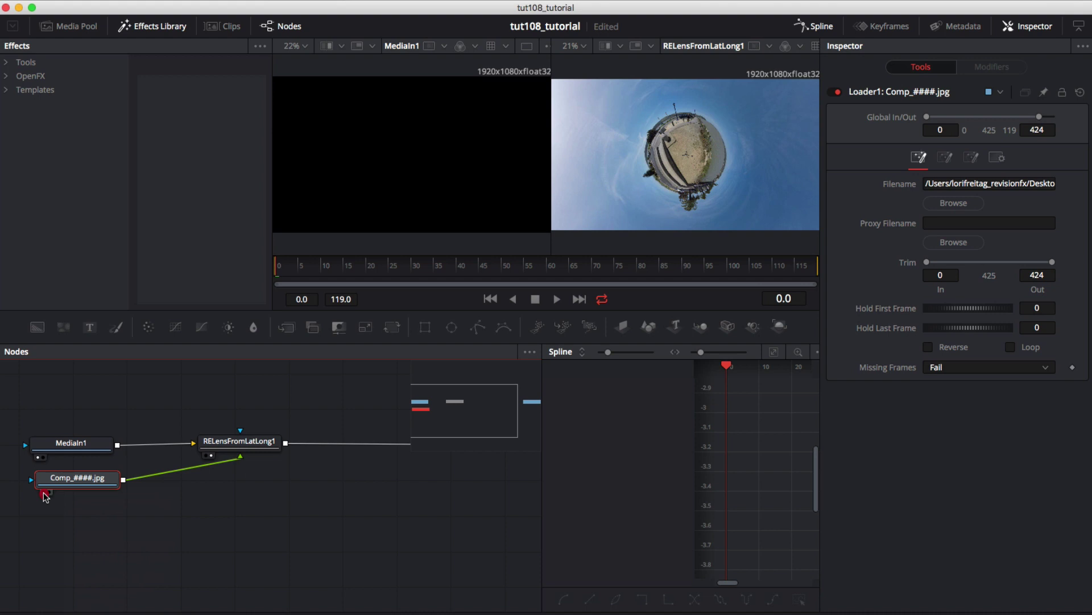
pyautogui.click(44, 493)
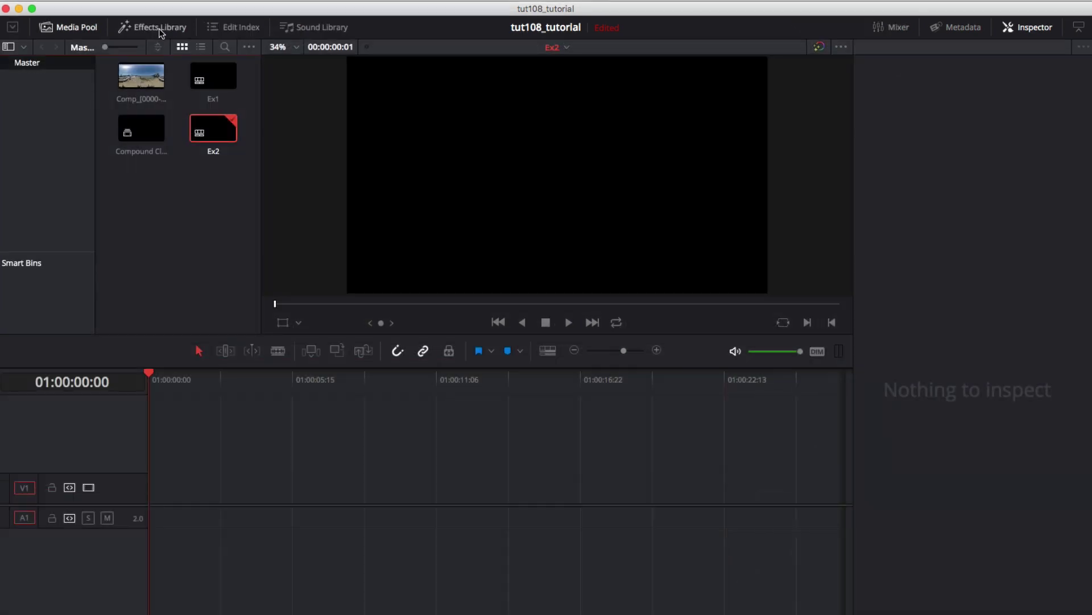
# Step: Put a Fusion Composition generator on V1, remove the test panorama clip from V2, and open Fusion
pyautogui.click(159, 28)
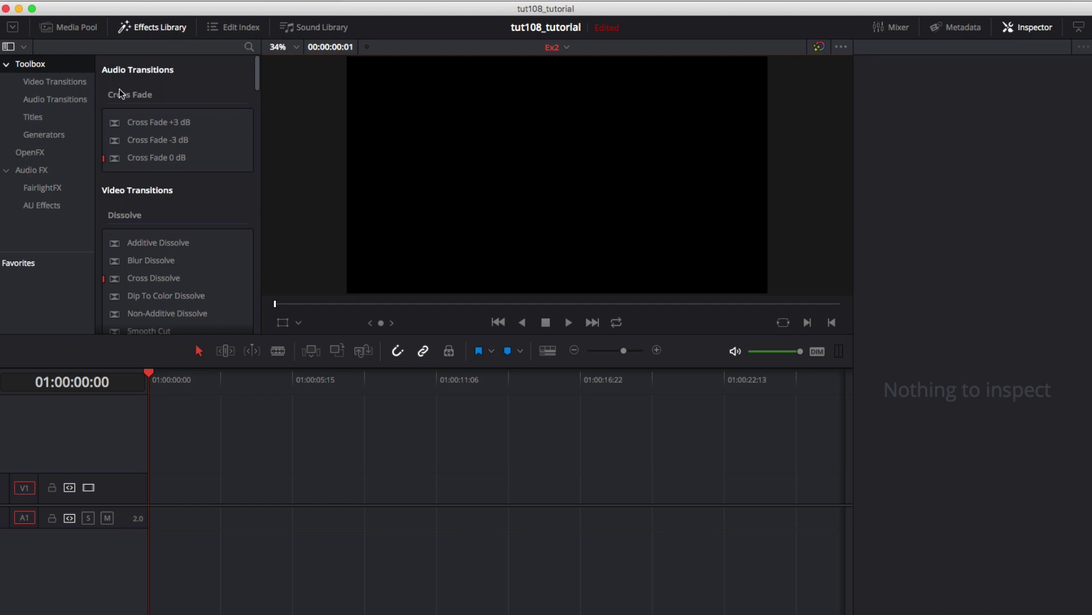
pyautogui.click(52, 137)
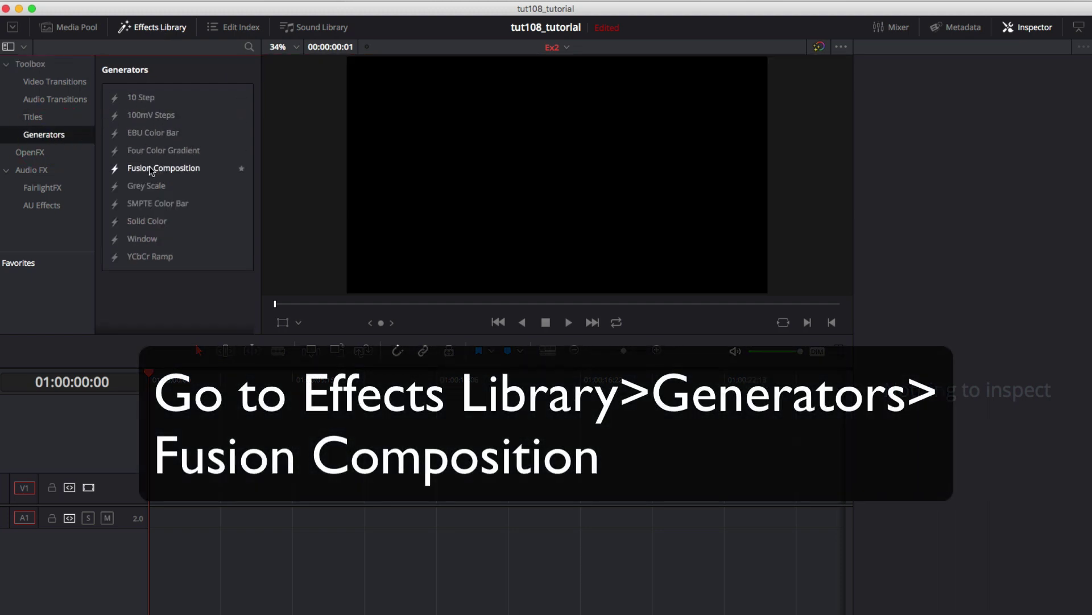
pyautogui.moveTo(149, 166); pyautogui.dragTo(160, 487)
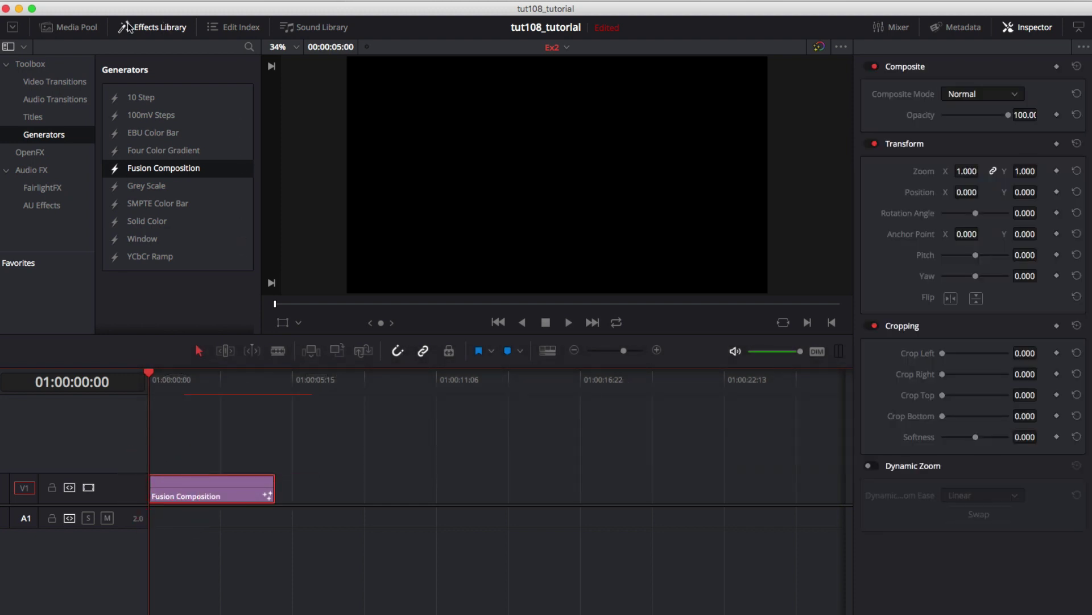
pyautogui.click(89, 30)
pyautogui.moveTo(141, 76); pyautogui.dragTo(173, 458)
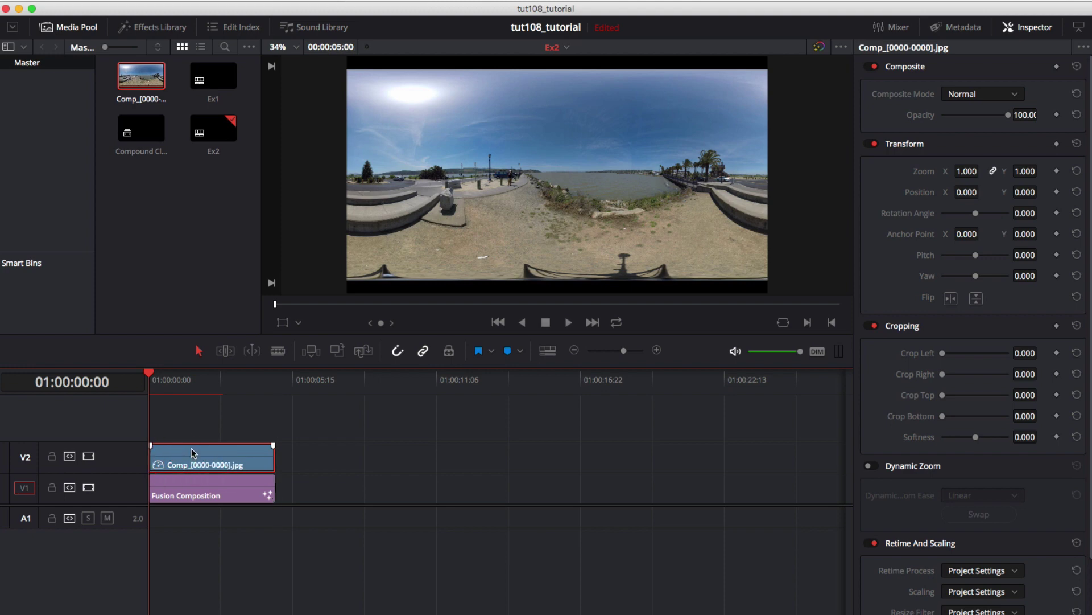
pyautogui.press('Delete')
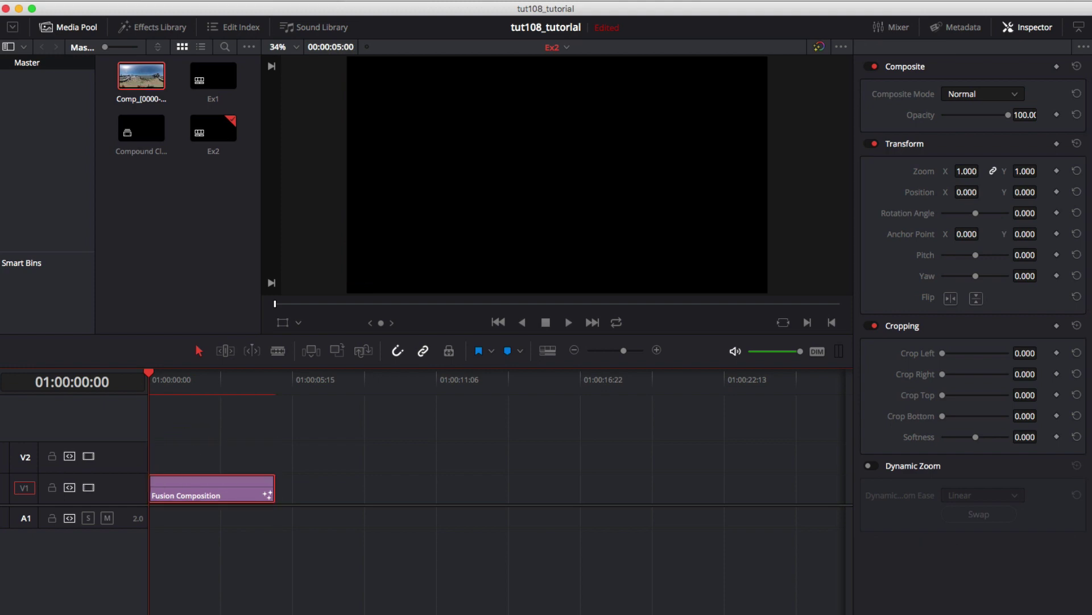
pyautogui.hotkey('shift', '5')
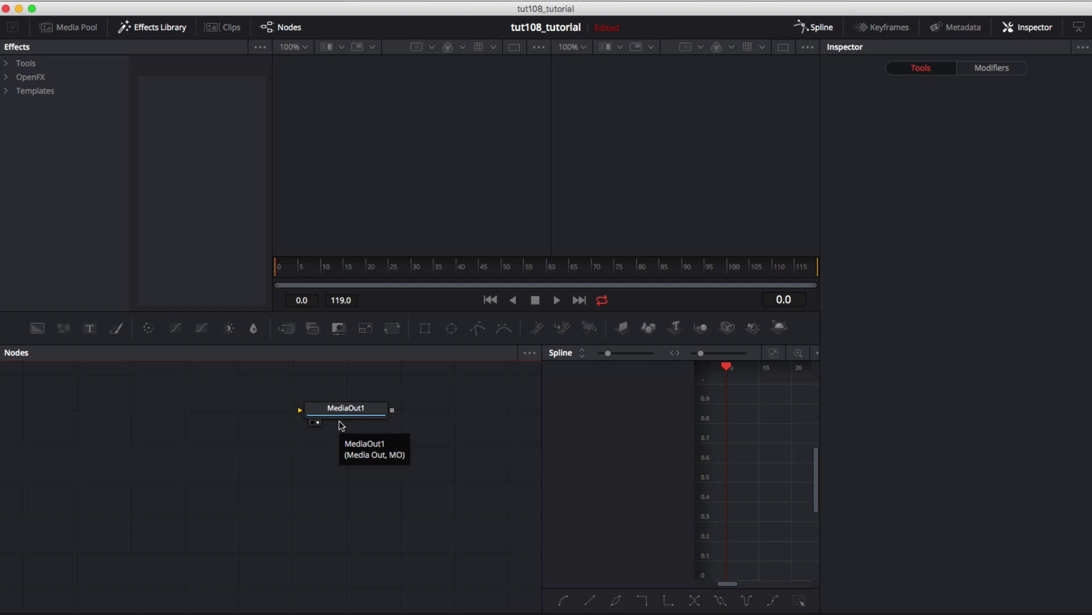
# Step: Add a Loader node through Add Tool > I/O that opens the sequence from Comp_0000.jpg
pyautogui.rightClick(183, 455)
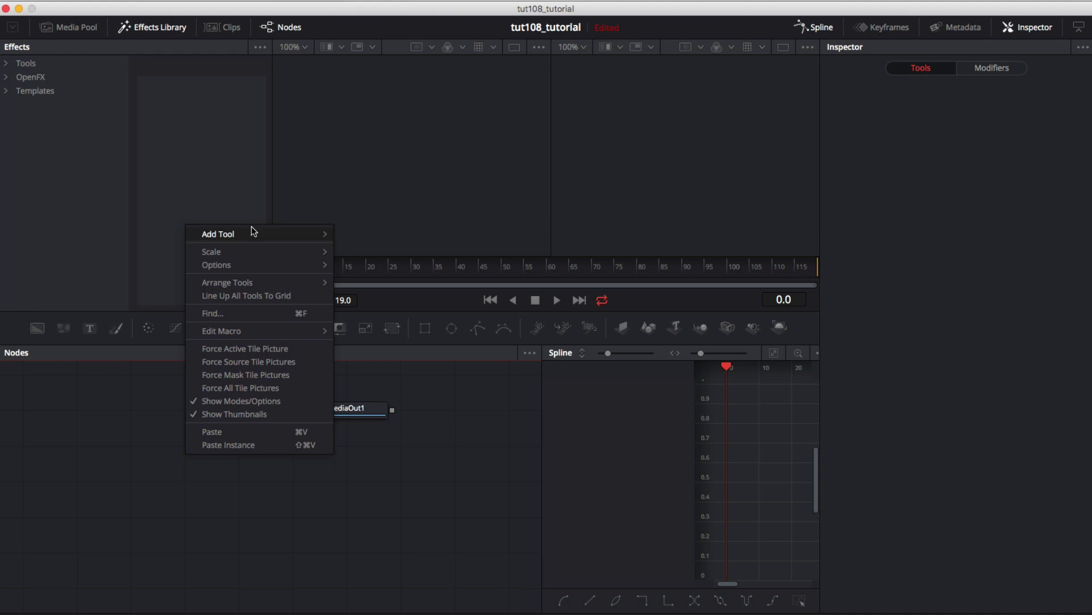
pyautogui.moveTo(253, 232)
pyautogui.moveTo(371, 301)
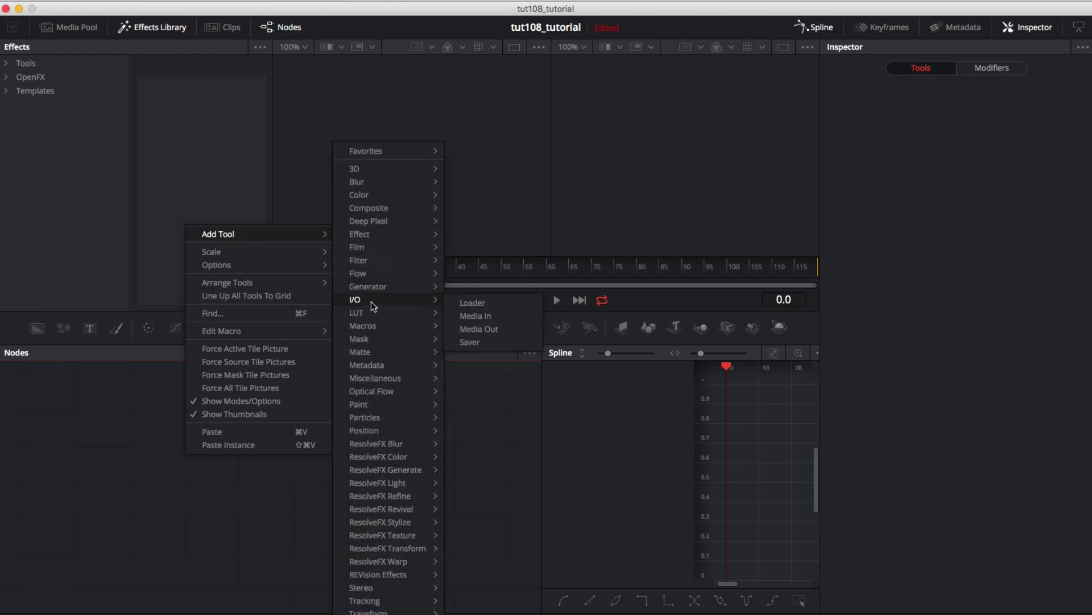
pyautogui.click(464, 304)
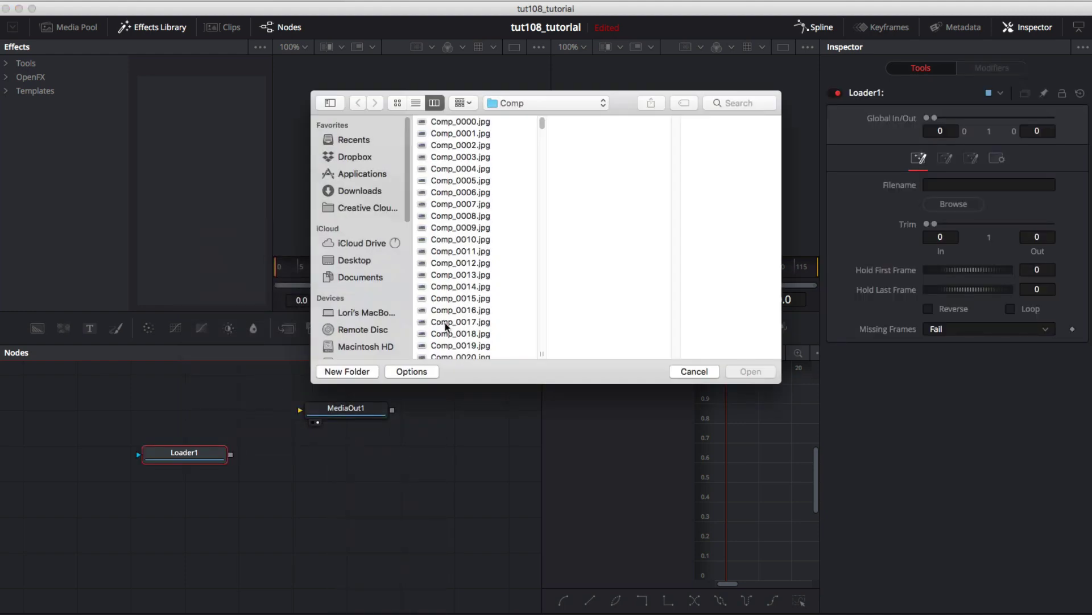
pyautogui.click(480, 121)
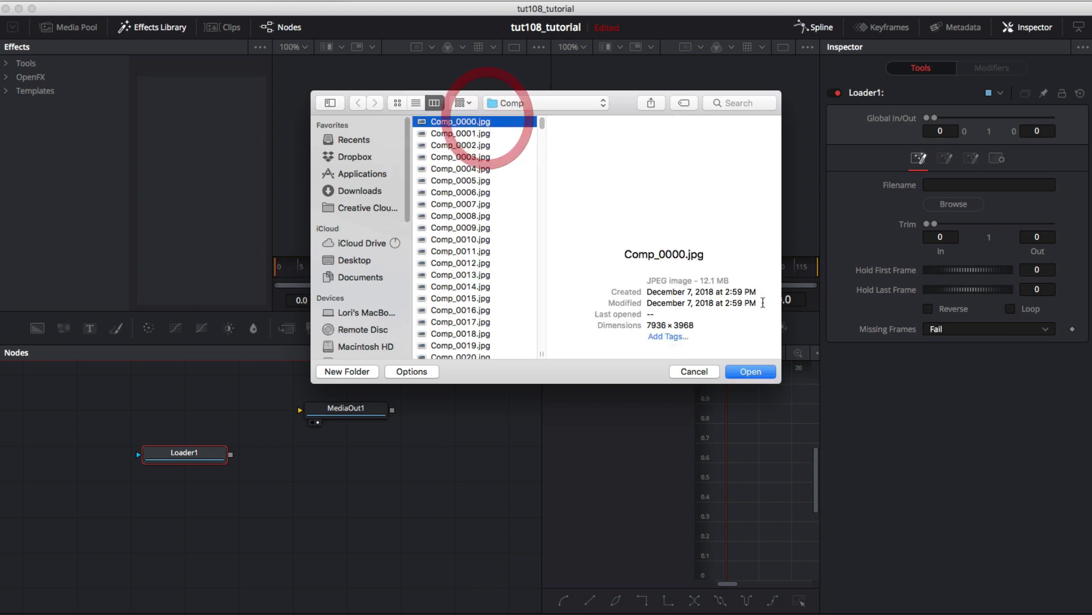
pyautogui.click(751, 372)
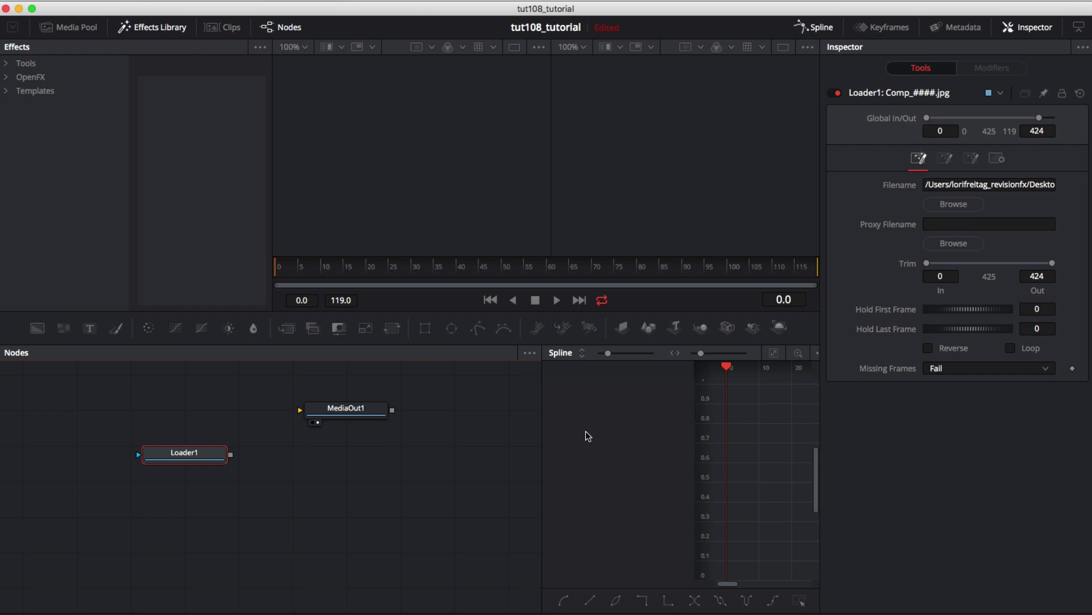
# Step: Move the loader aside, add a RELensFromLatLong node from REVision Effects, and connect the loader to it
pyautogui.moveTo(187, 456)
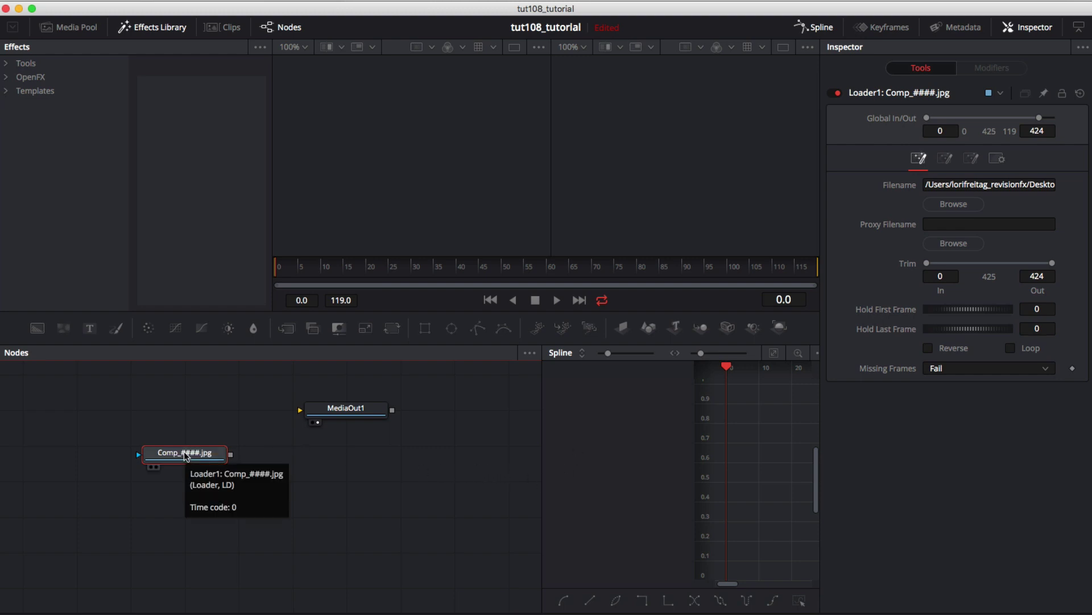
pyautogui.moveTo(180, 454); pyautogui.dragTo(119, 419)
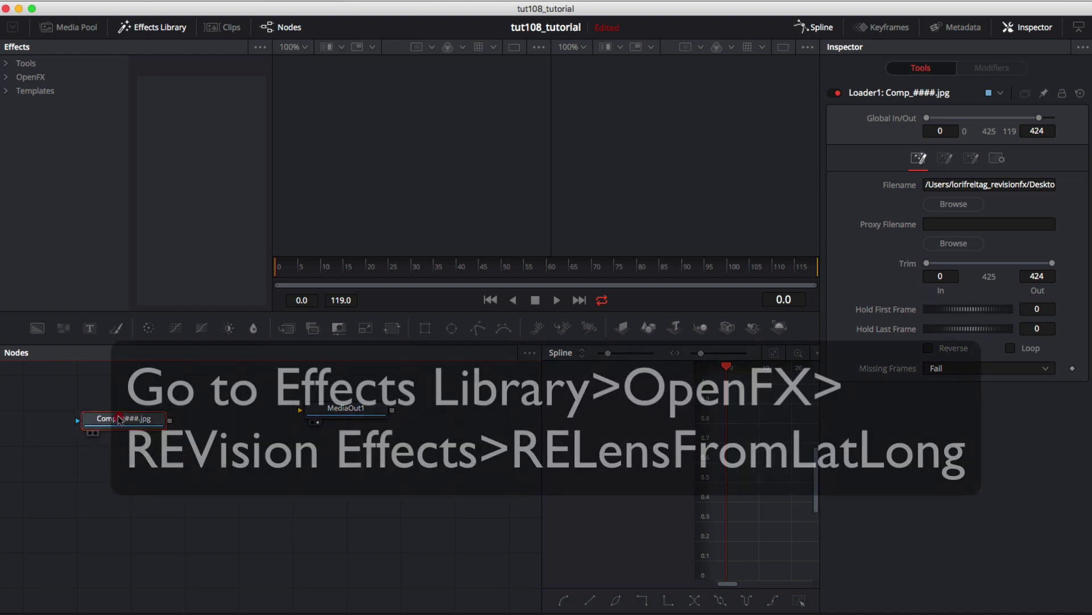
pyautogui.click(22, 78)
pyautogui.click(62, 228)
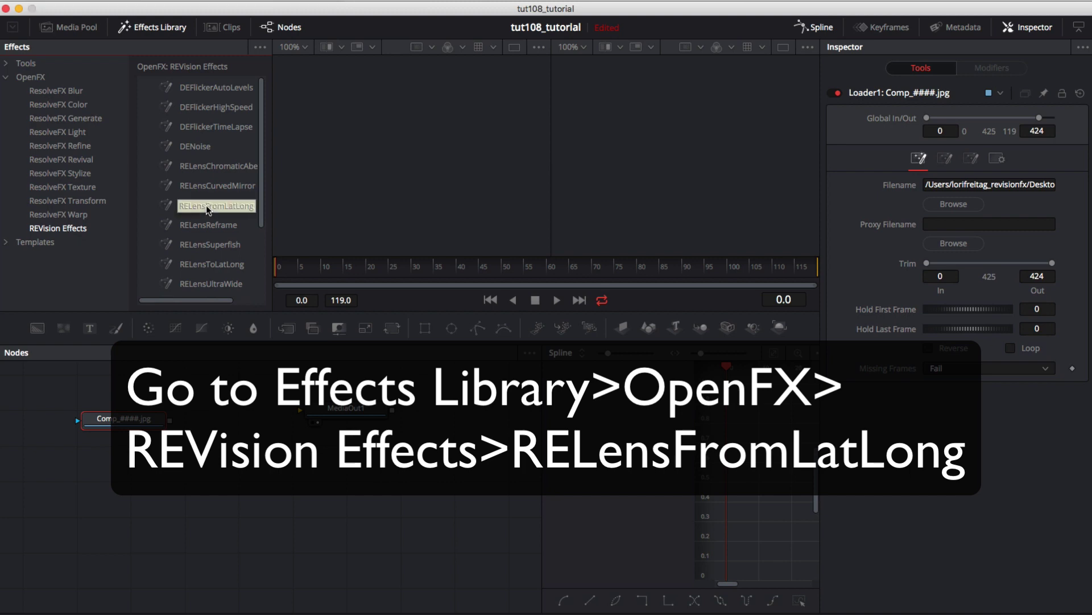
pyautogui.moveTo(207, 209); pyautogui.dragTo(243, 416)
pyautogui.click(346, 407)
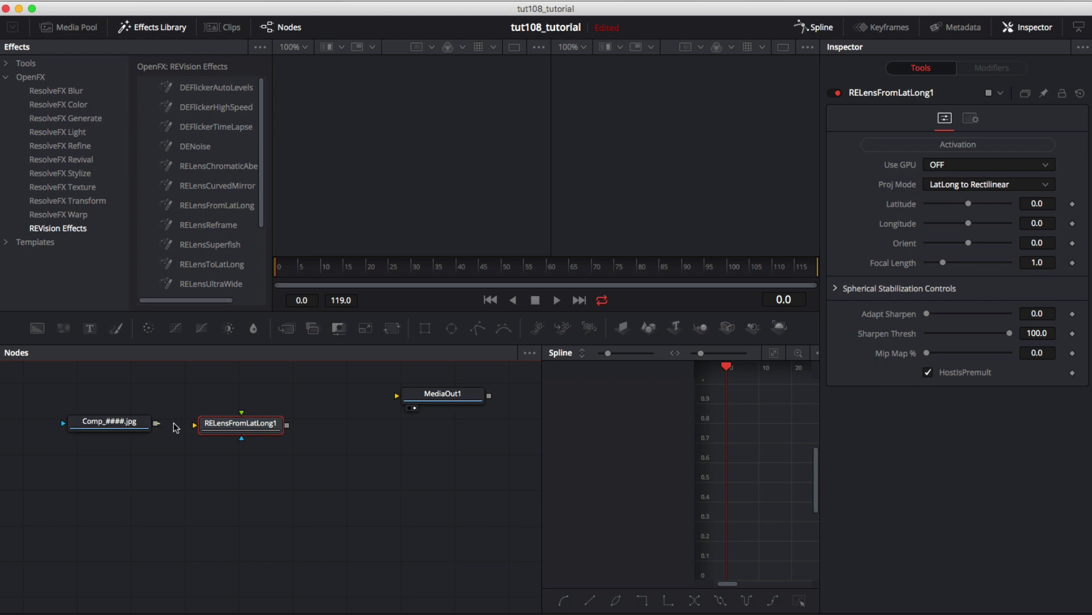
pyautogui.moveTo(155, 424); pyautogui.dragTo(194, 425)
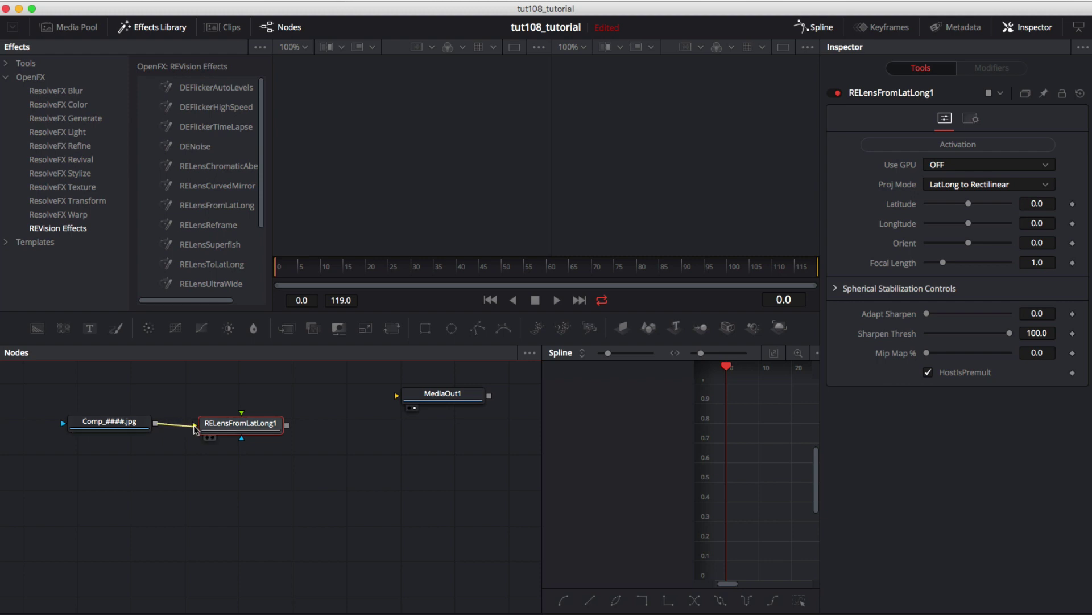
pyautogui.click(121, 428)
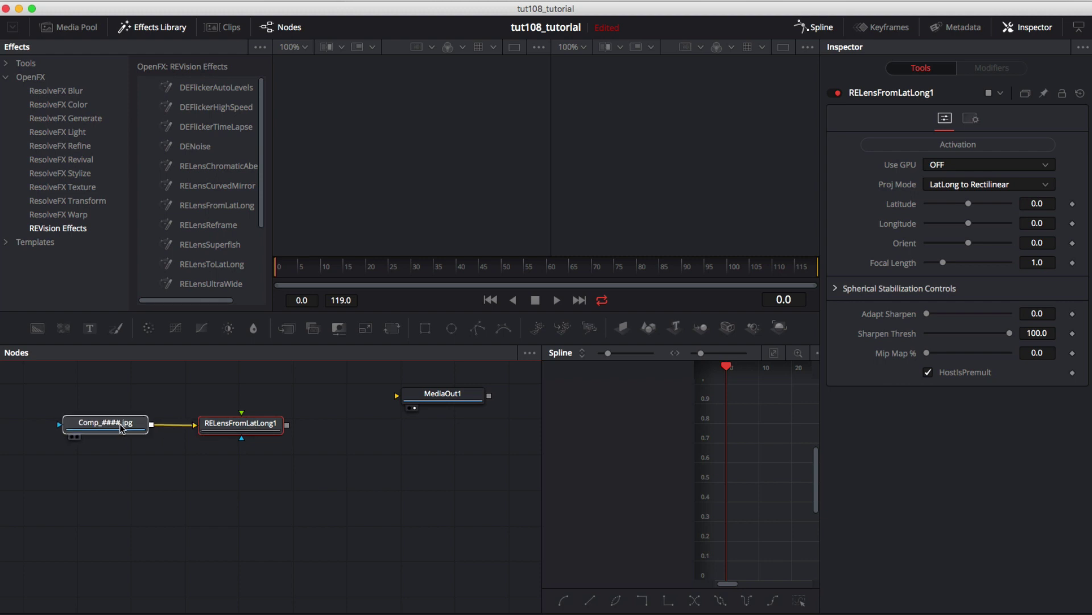
# Step: Insert a Saver node after RELensFromLatLong1 via Insert Tool > I/O and nudge it right
pyautogui.click(249, 426)
pyautogui.rightClick(248, 426)
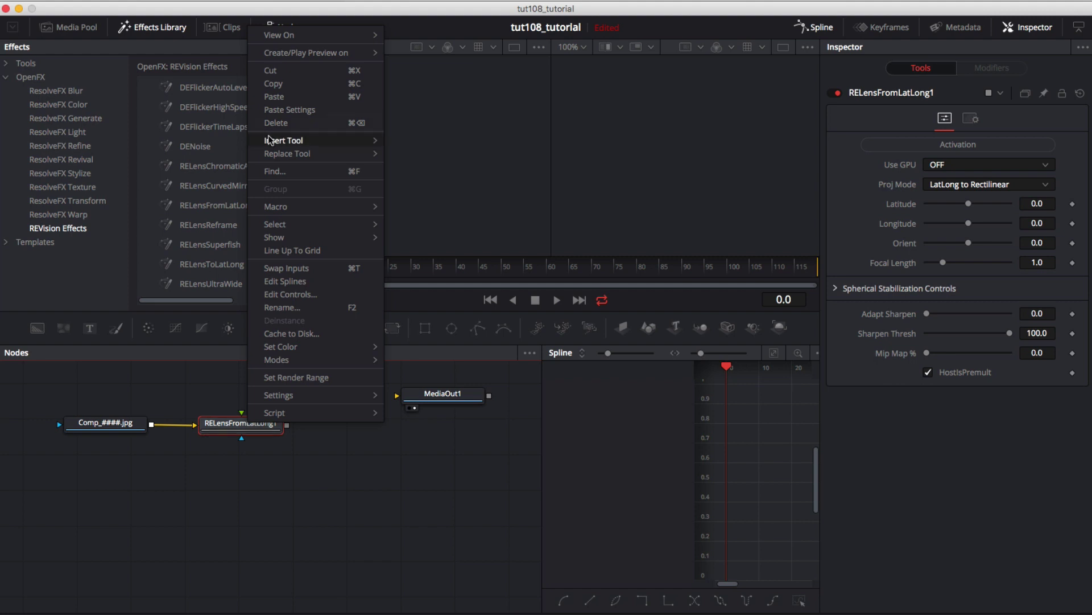
pyautogui.moveTo(283, 140)
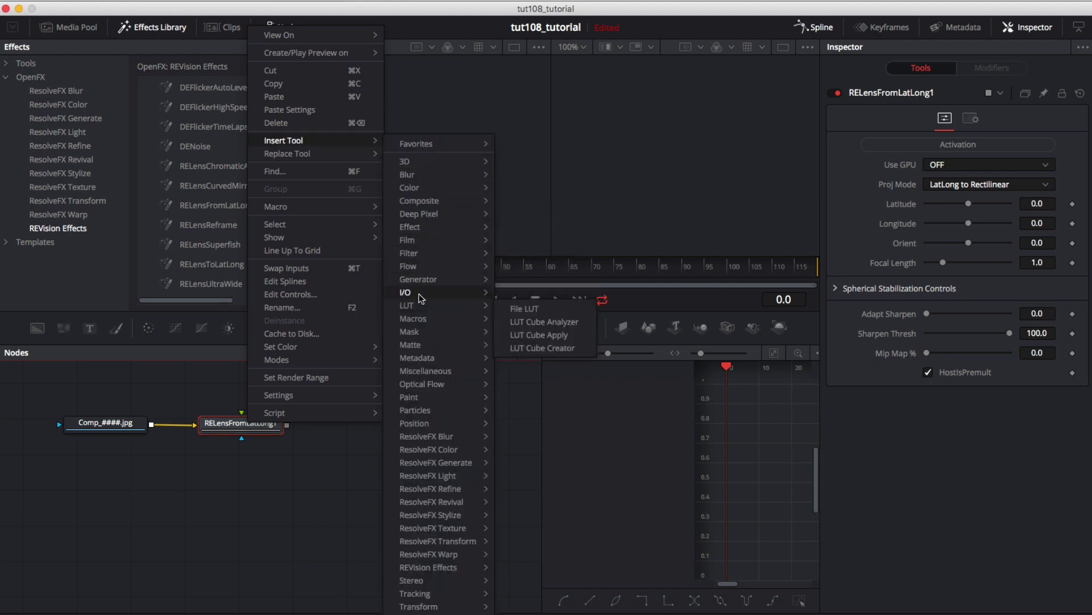
pyautogui.moveTo(427, 292)
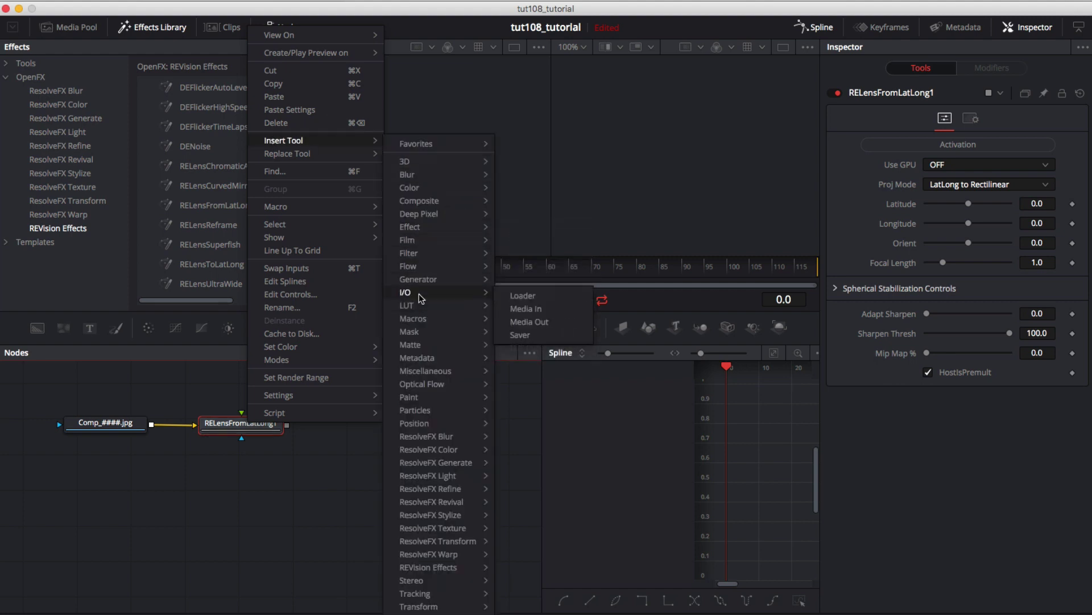
pyautogui.click(518, 336)
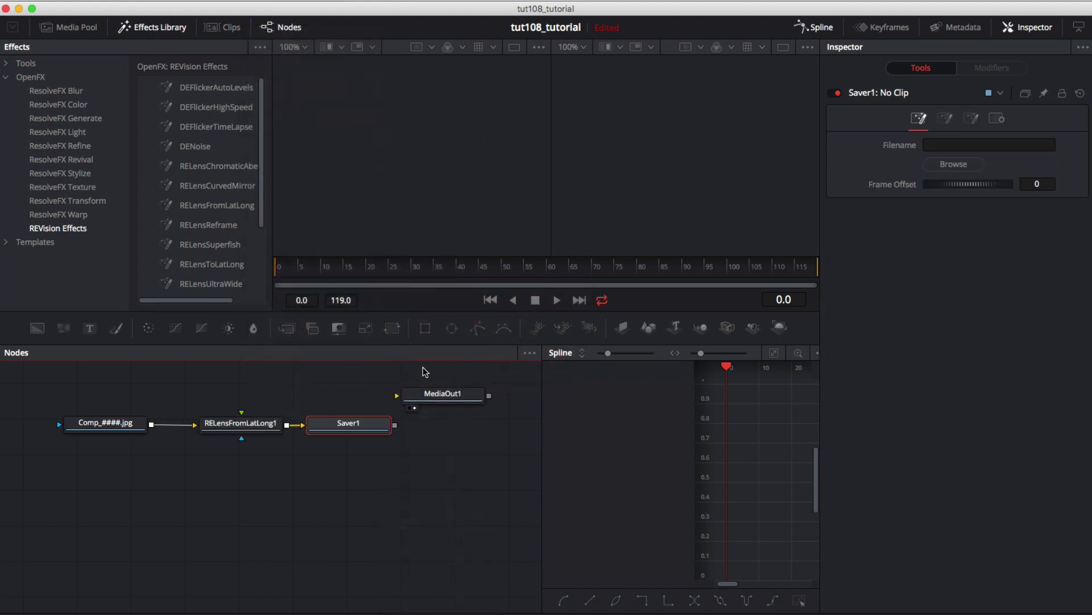
pyautogui.moveTo(338, 424); pyautogui.dragTo(351, 428)
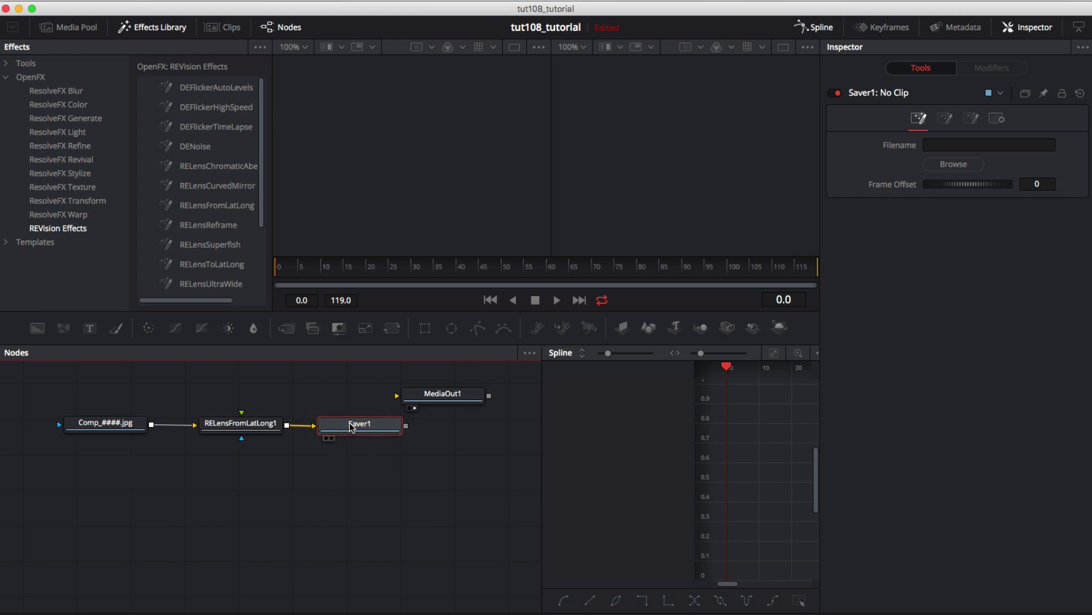